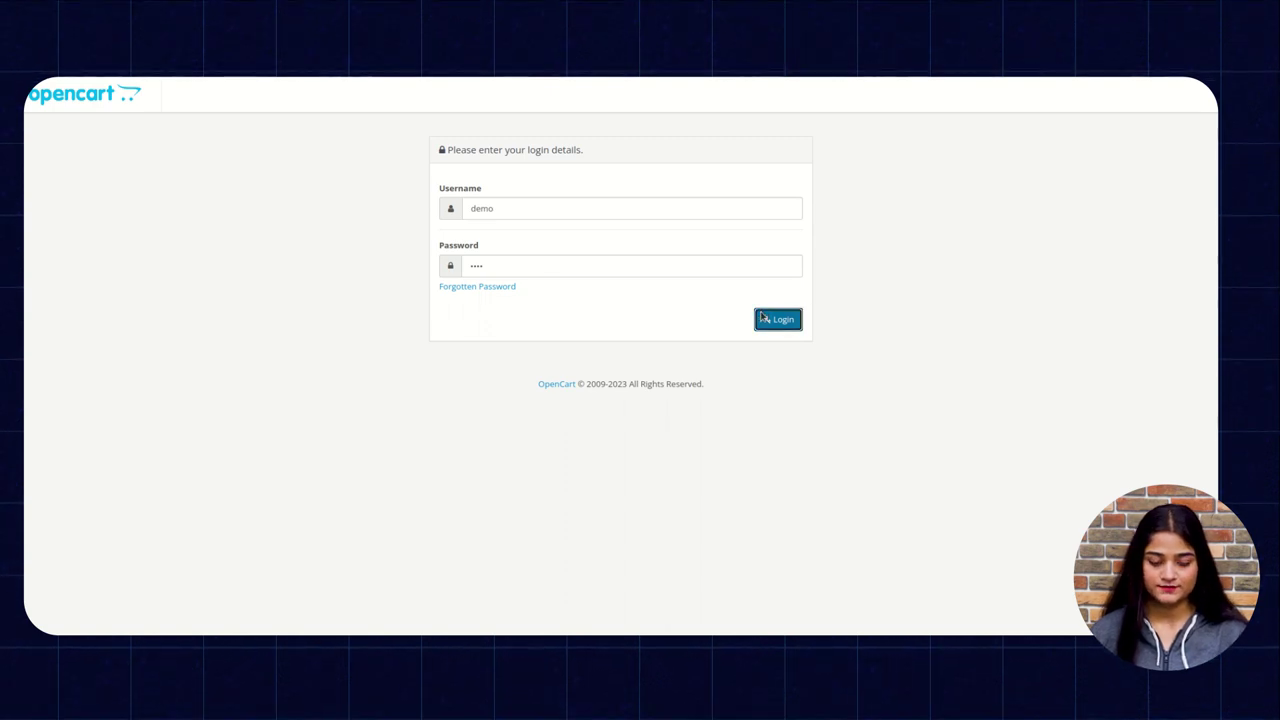
# Log in to the store's admin panel and filter the extension list to Modules
pyautogui.click(762, 318)
pyautogui.click(795, 110)
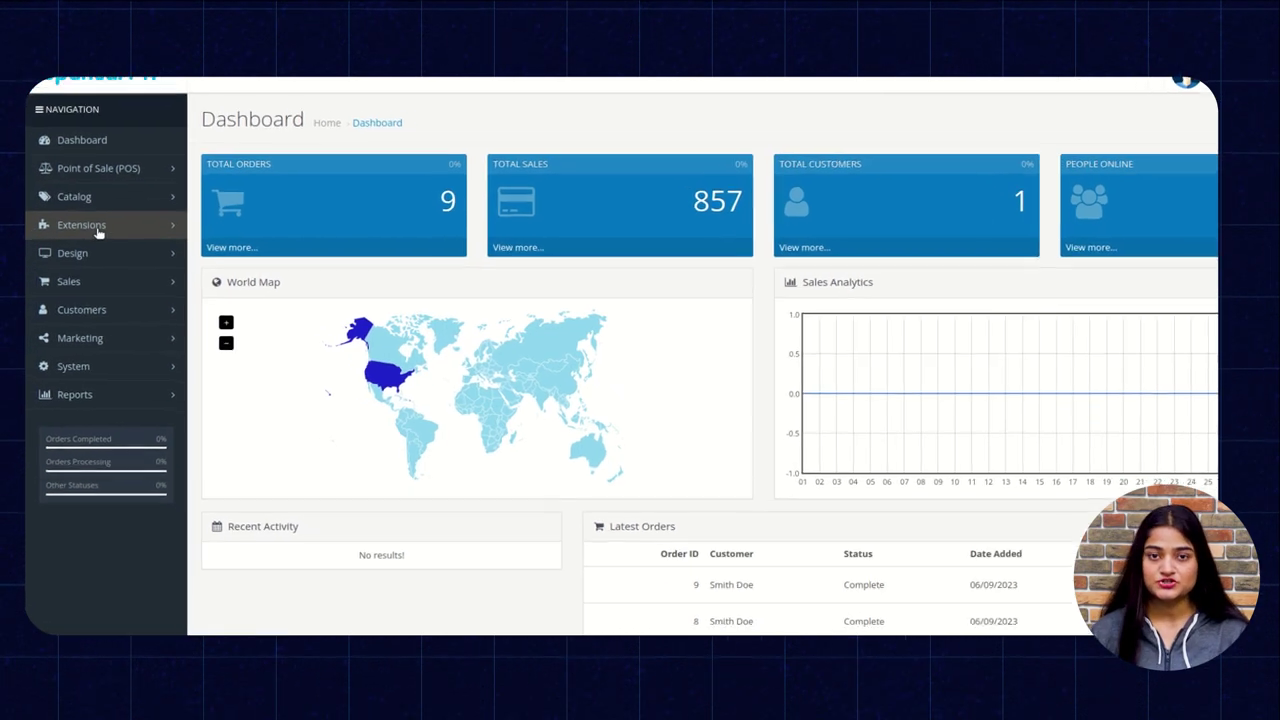
pyautogui.click(97, 227)
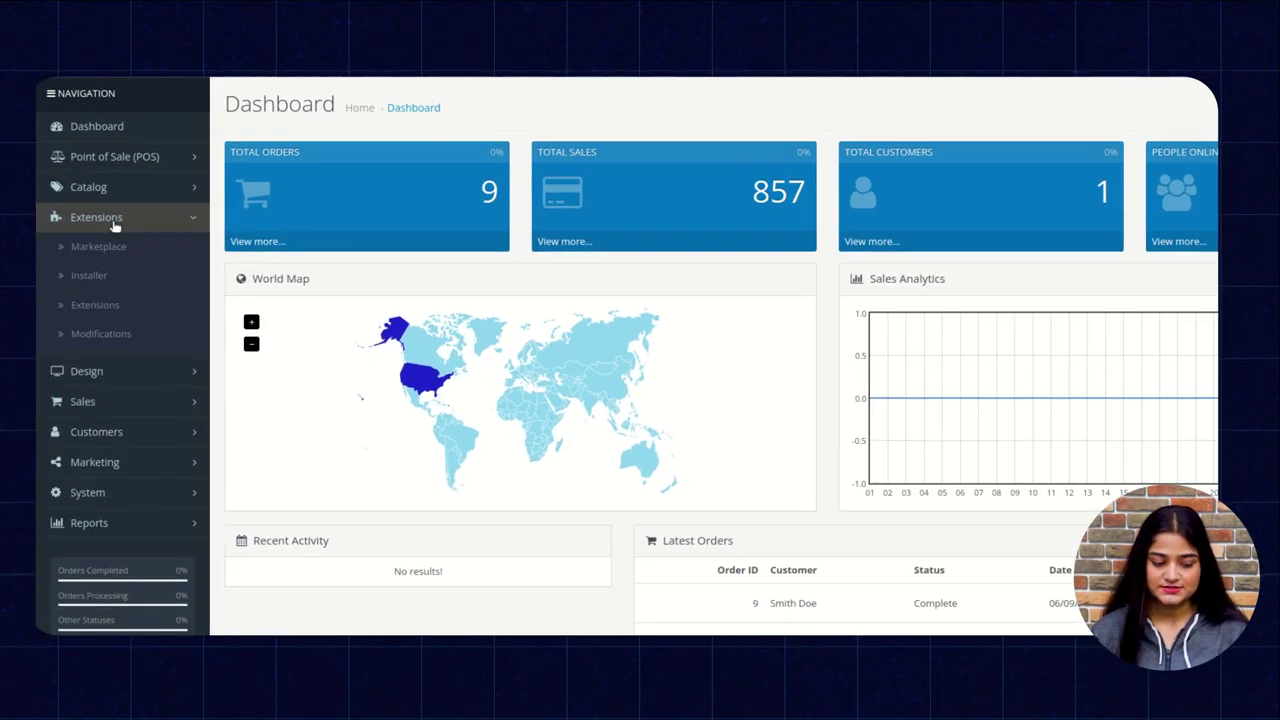
pyautogui.click(97, 318)
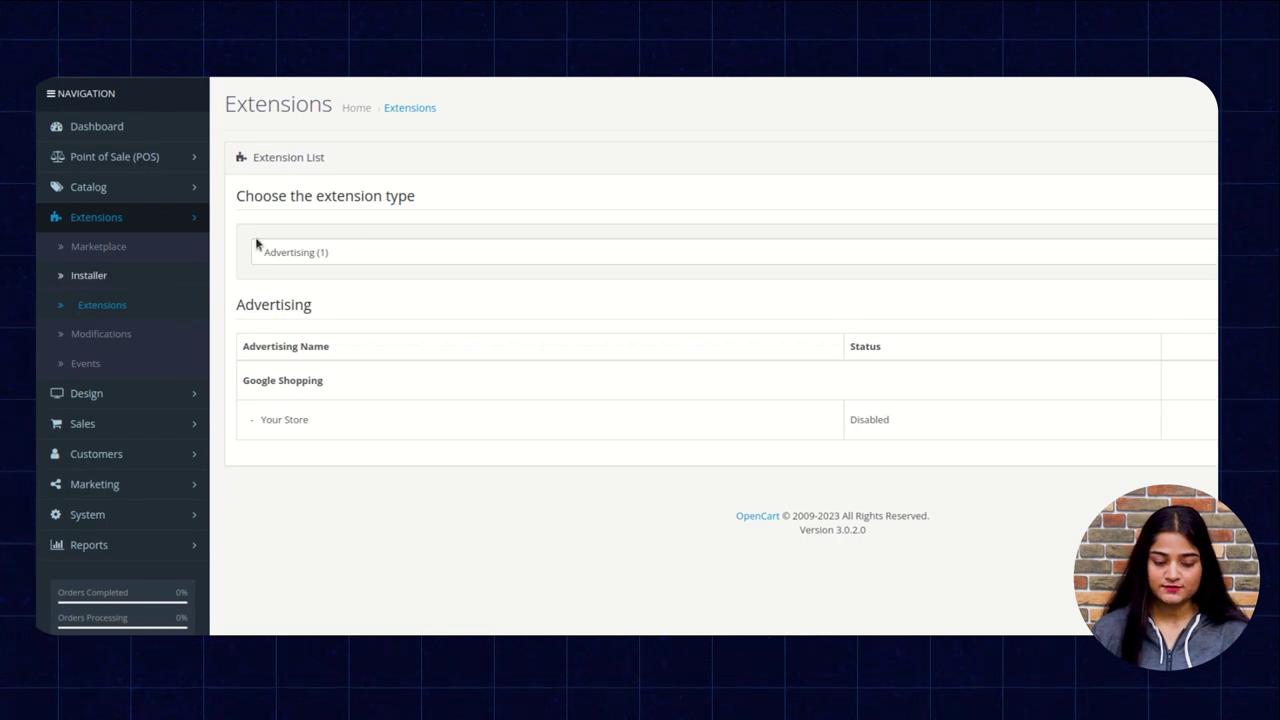
pyautogui.click(320, 259)
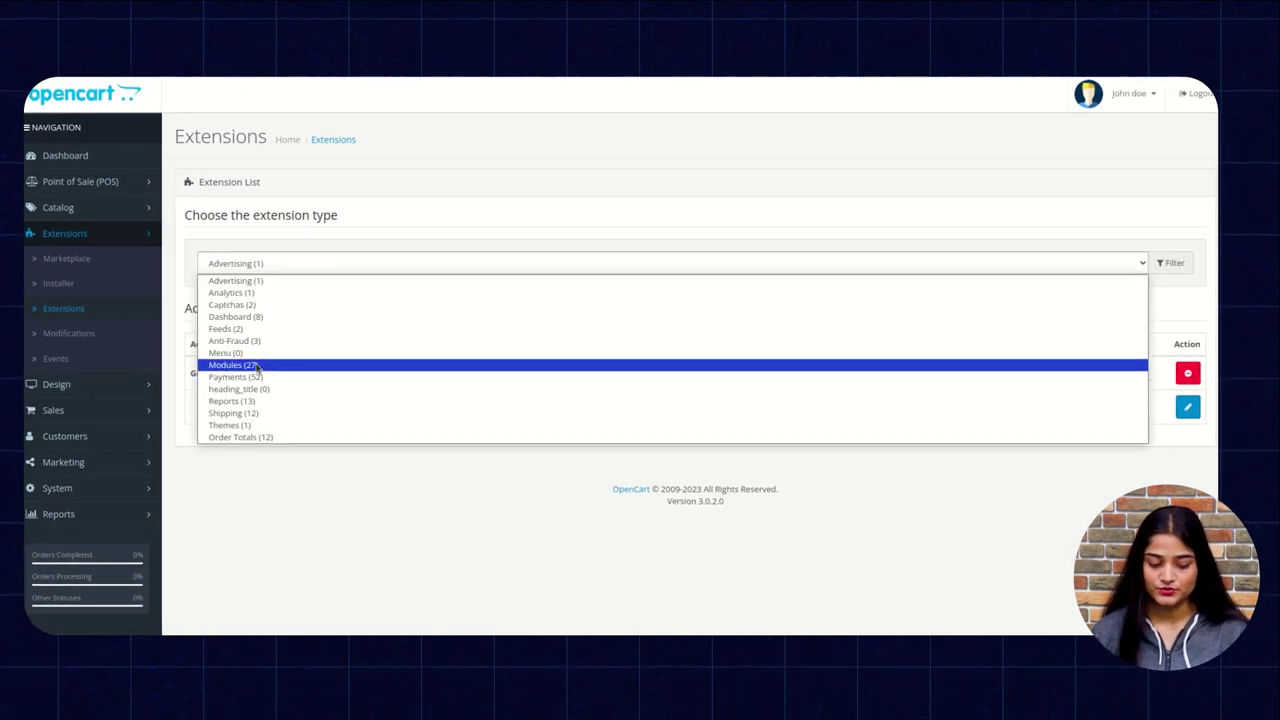
pyautogui.click(256, 366)
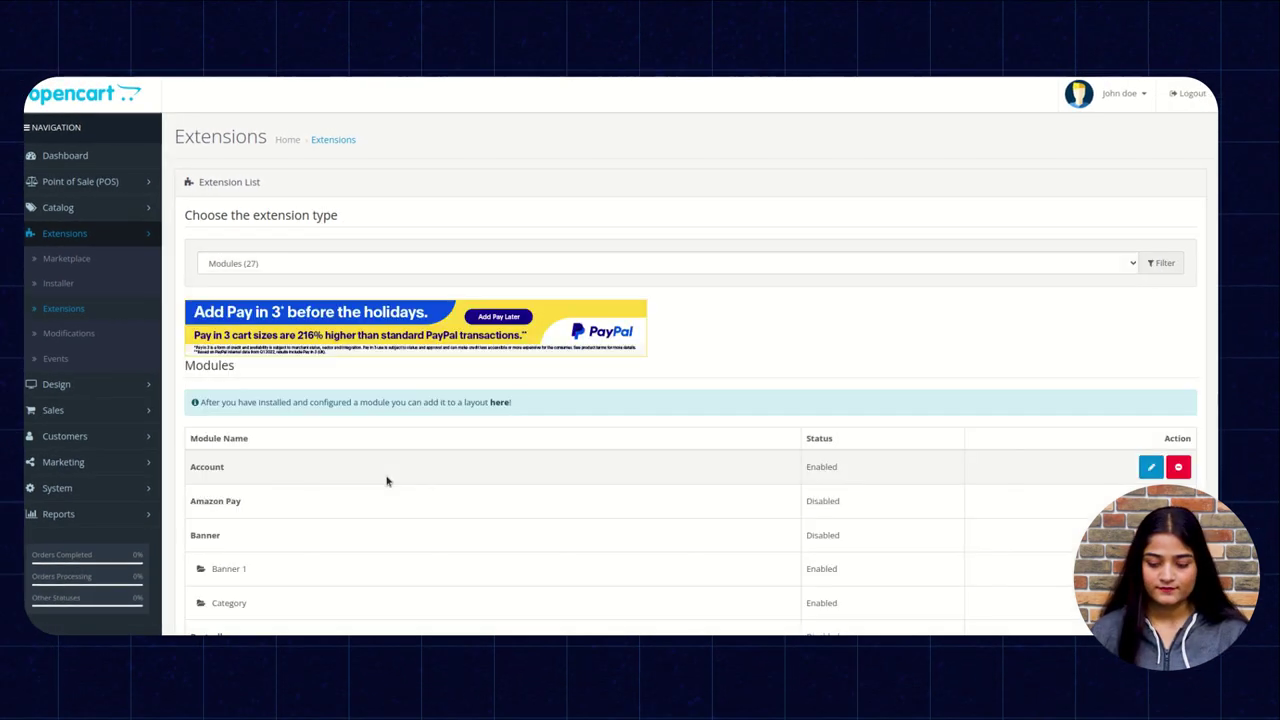
# Open the POS Stripe Terminal module for editing and choose Card as its mode
pyautogui.scroll(-4, 386, 480)
pyautogui.scroll(-5, 386, 480)
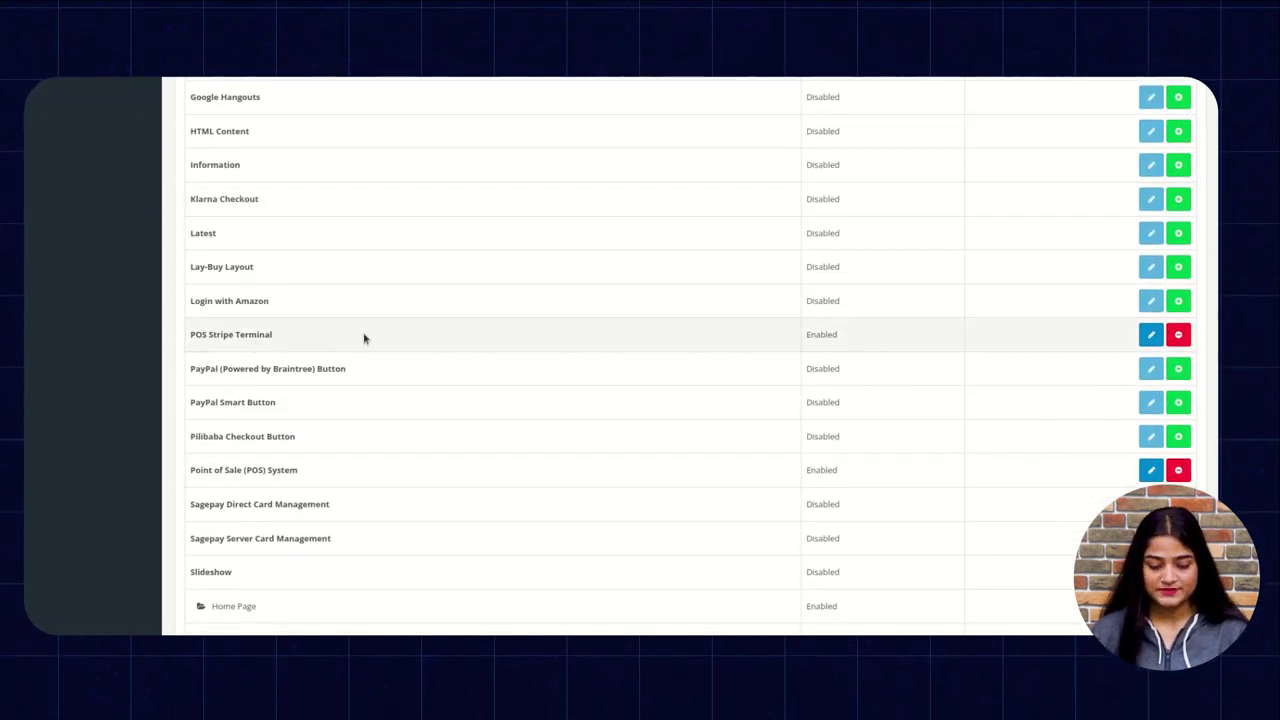
pyautogui.click(1151, 334)
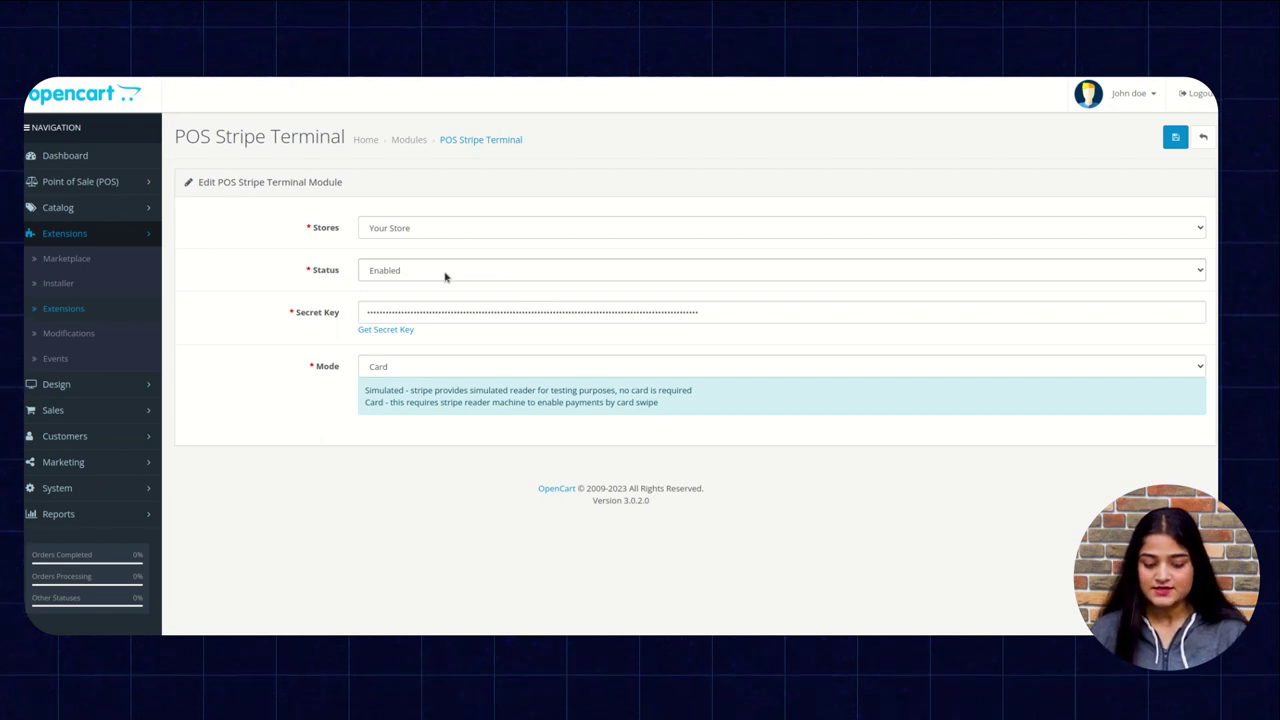
pyautogui.click(384, 367)
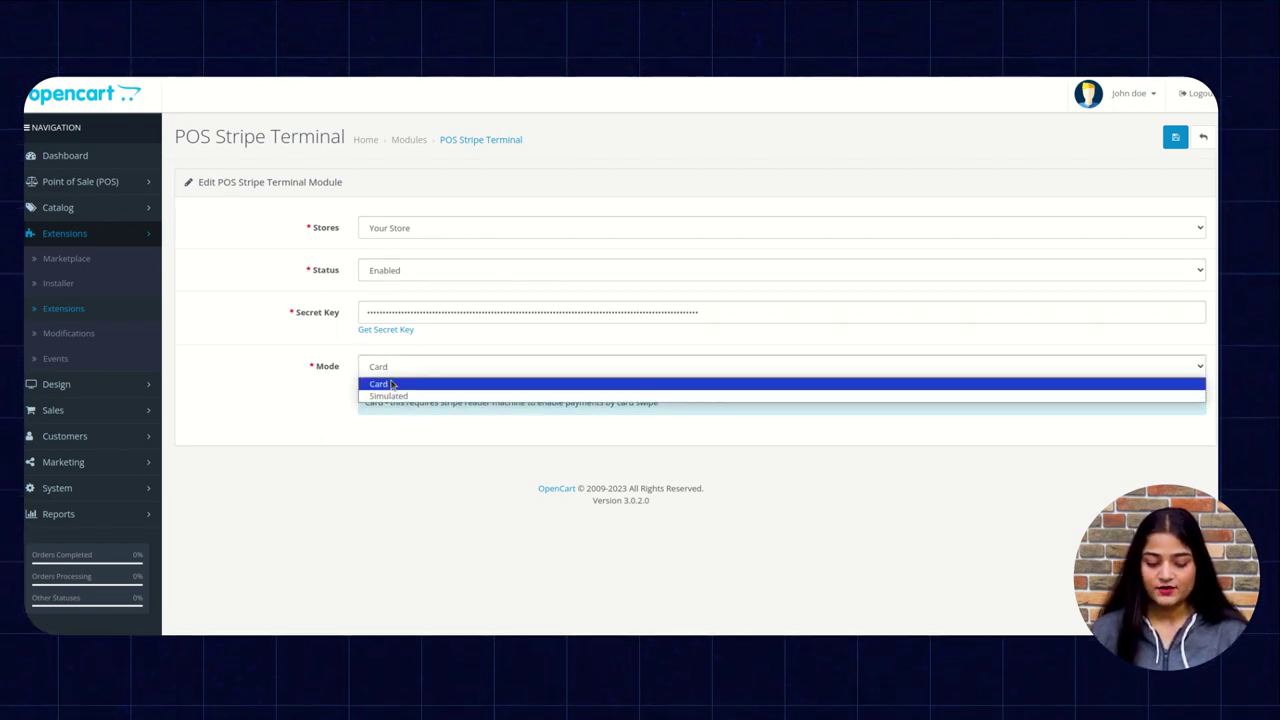
pyautogui.click(390, 385)
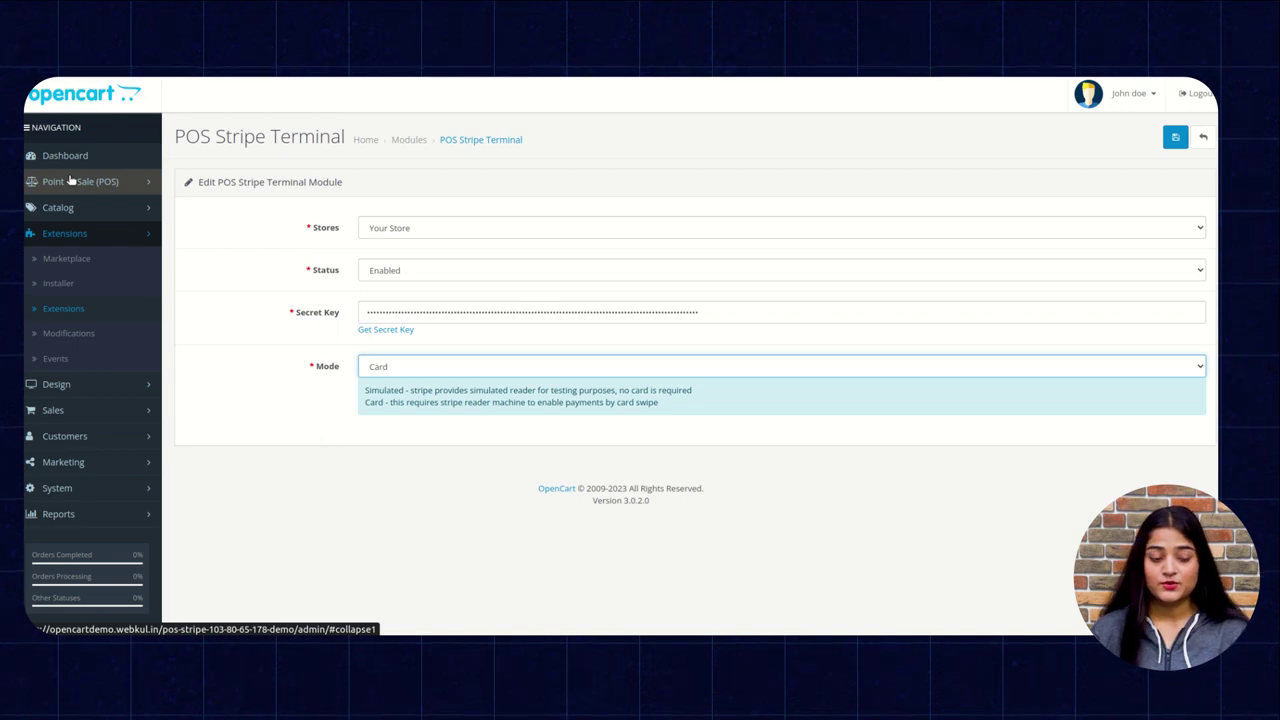
# Open the Stripe Terminal locations and bring up the form for adding a location
pyautogui.click(86, 178)
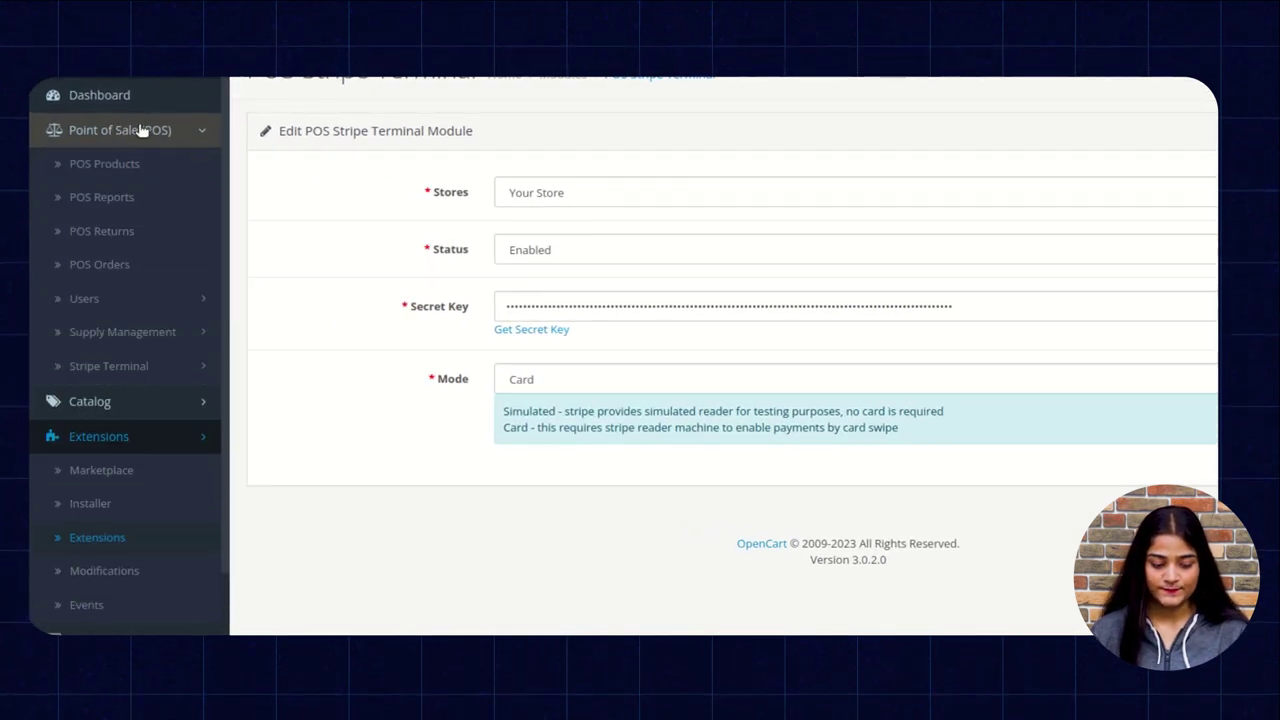
pyautogui.click(103, 368)
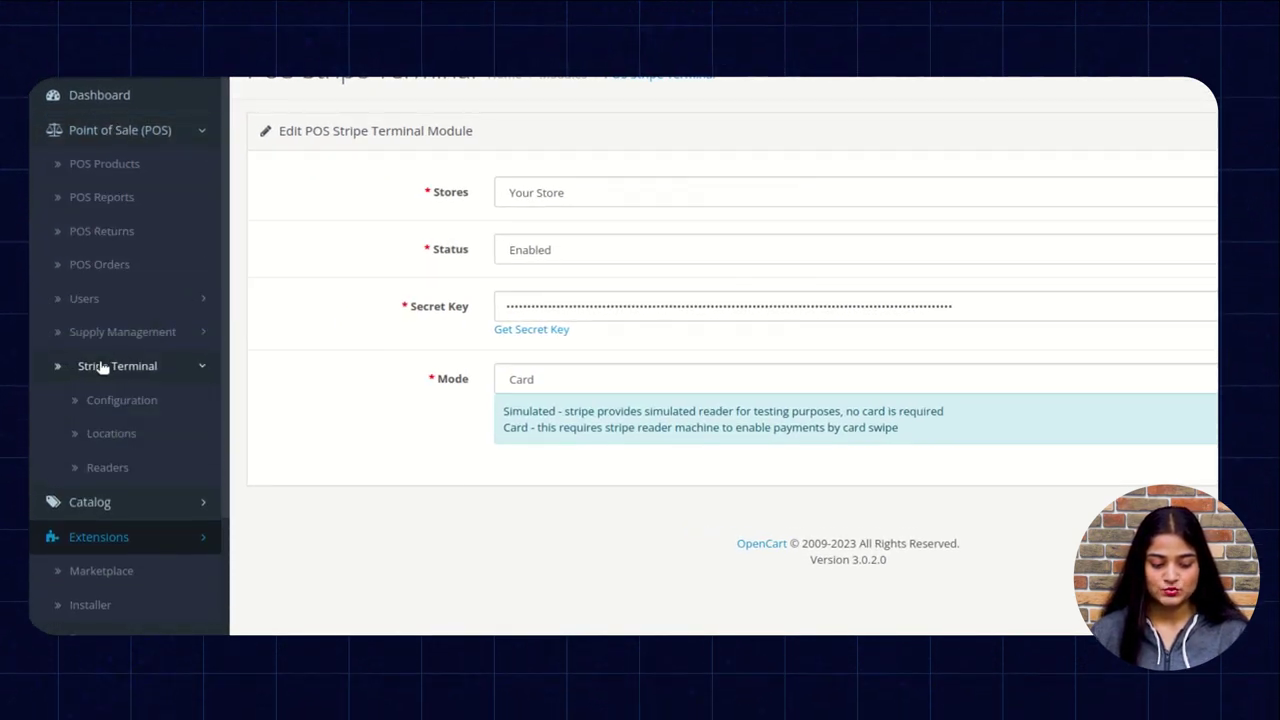
pyautogui.click(135, 440)
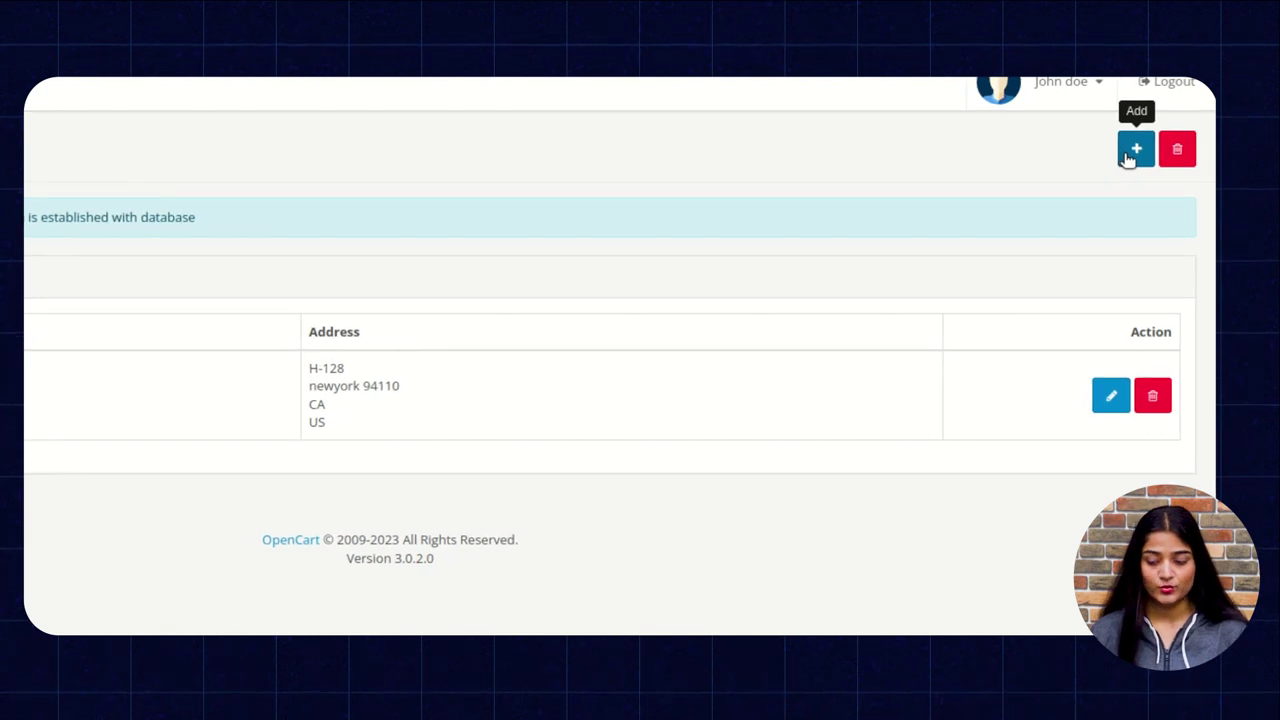
pyautogui.click(1130, 152)
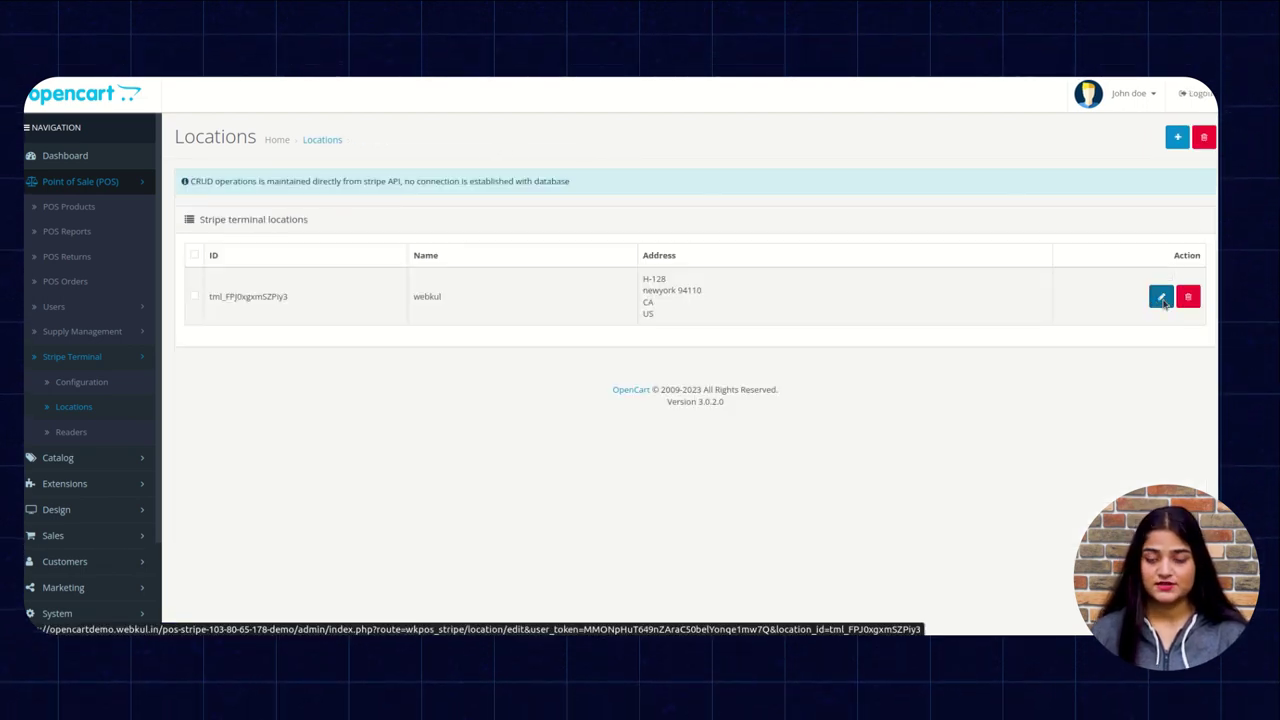
# Open the webkul terminal location for editing and save it
pyautogui.click(1161, 297)
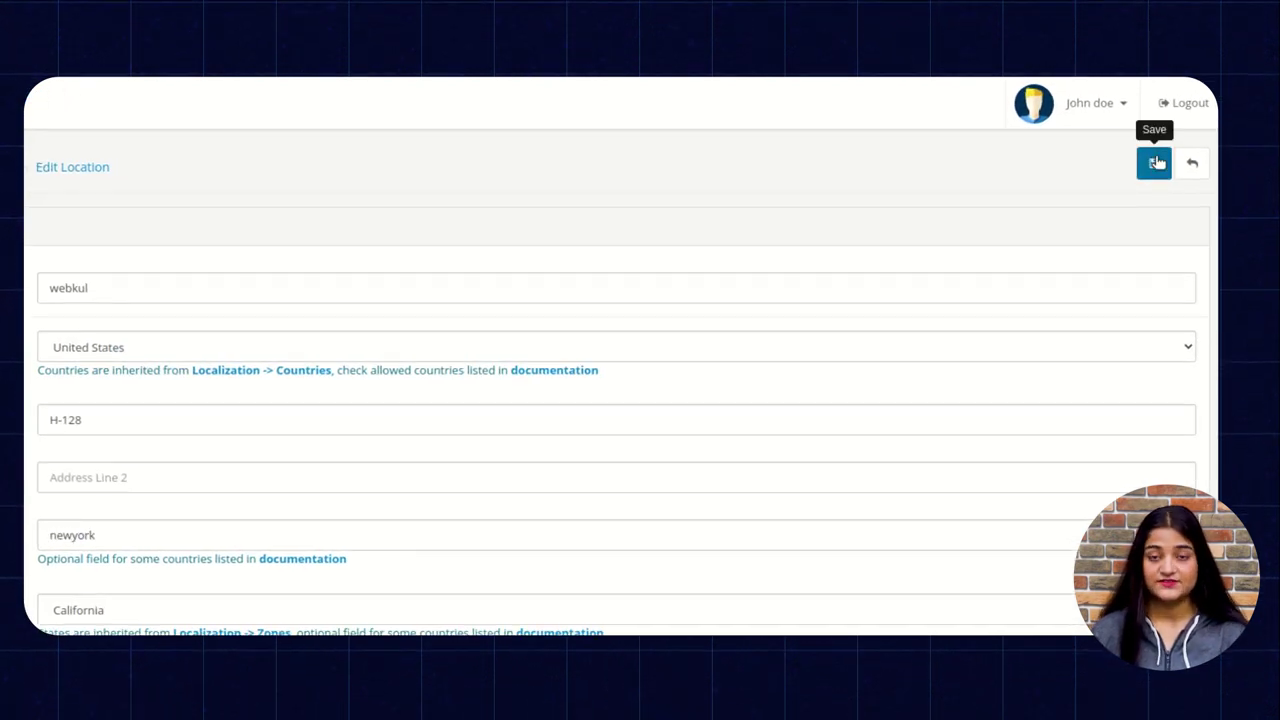
pyautogui.click(1155, 163)
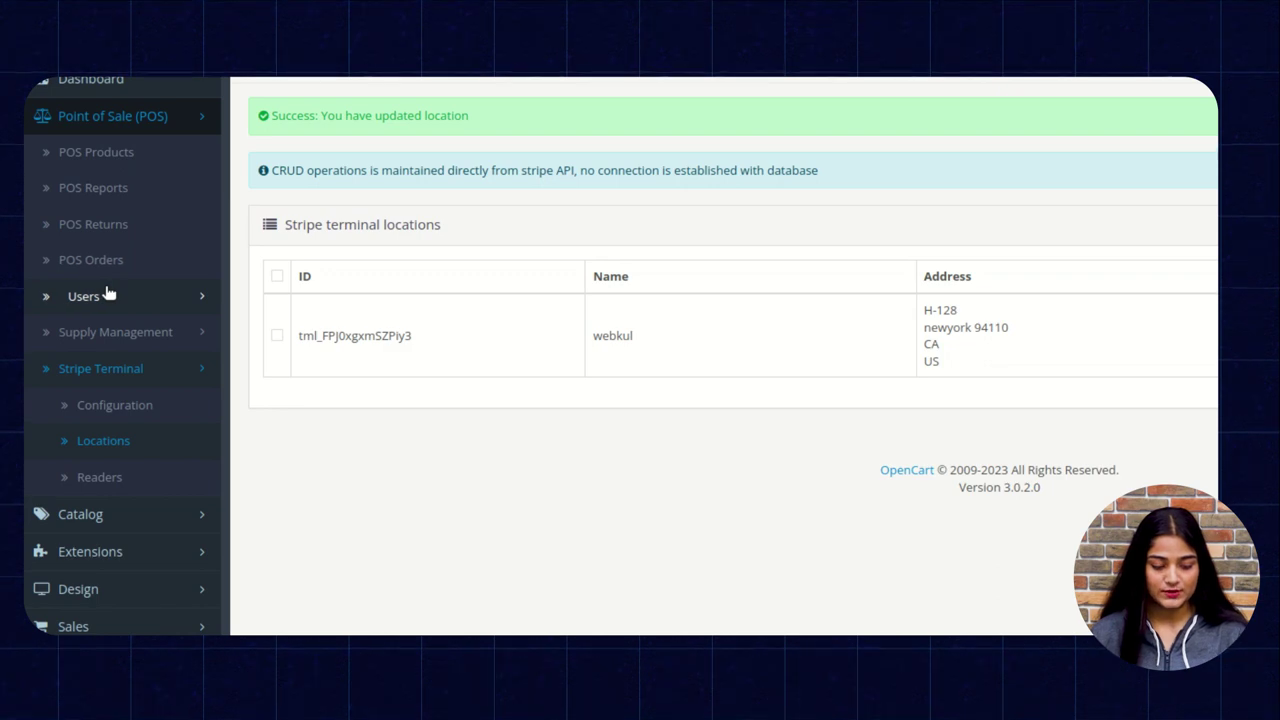
# Open the POS Users list and examine the fields of the form for adding a user
pyautogui.click(108, 292)
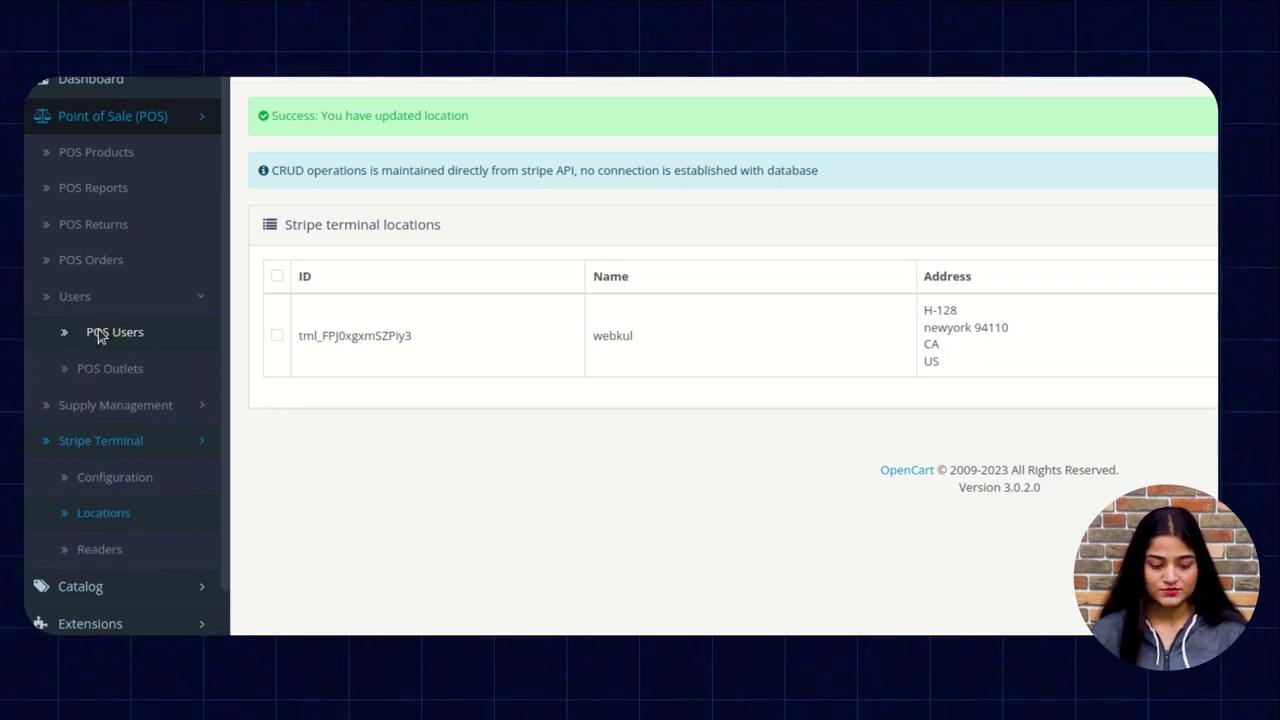
pyautogui.click(100, 333)
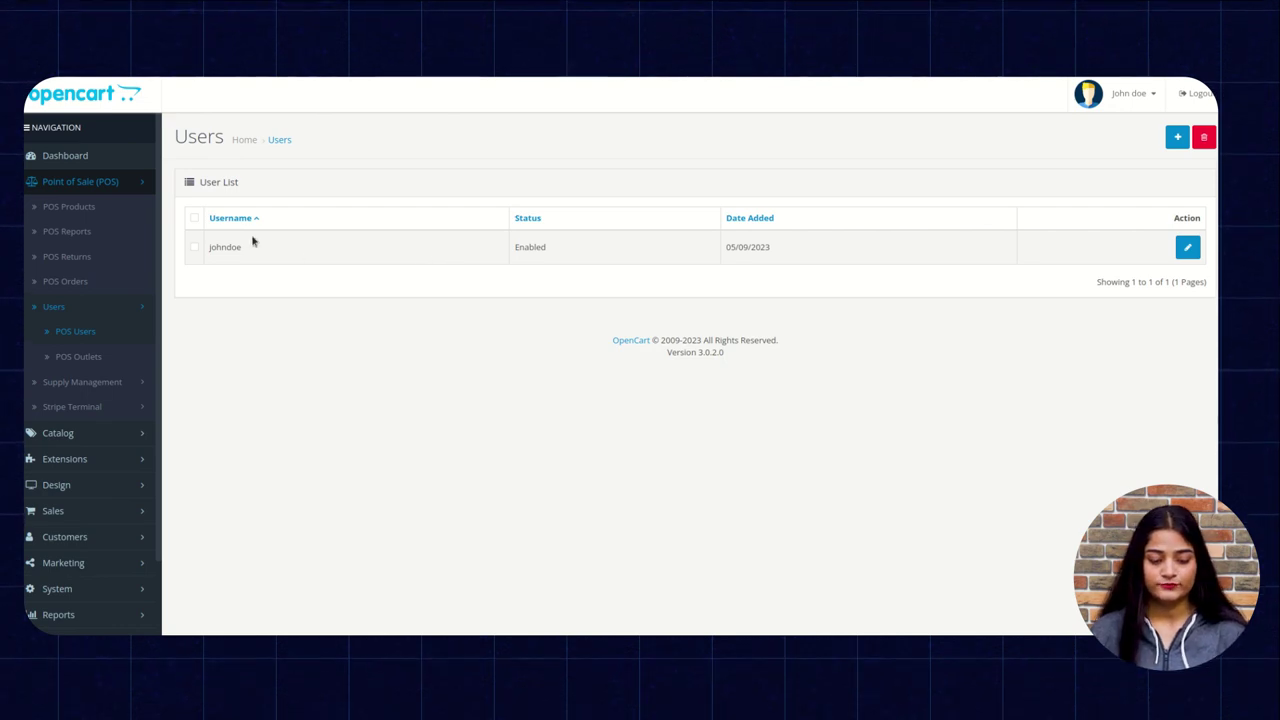
pyautogui.click(1175, 137)
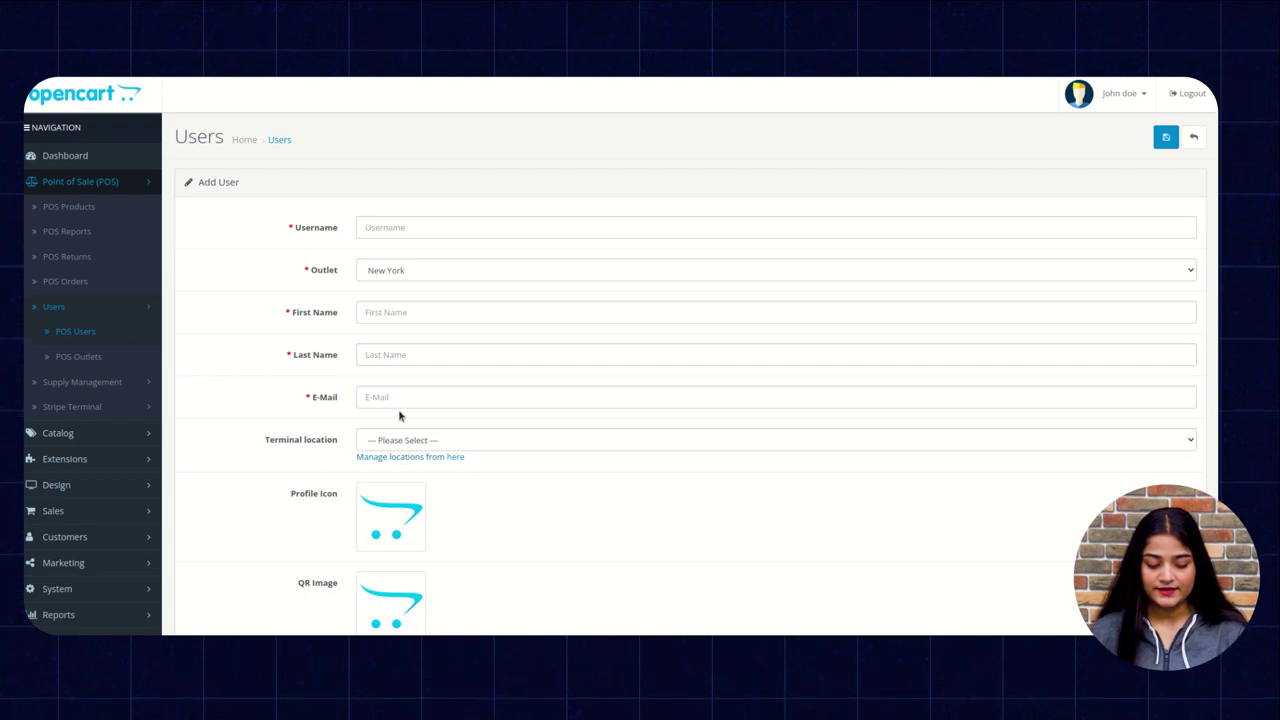
pyautogui.scroll(-3, 436, 447)
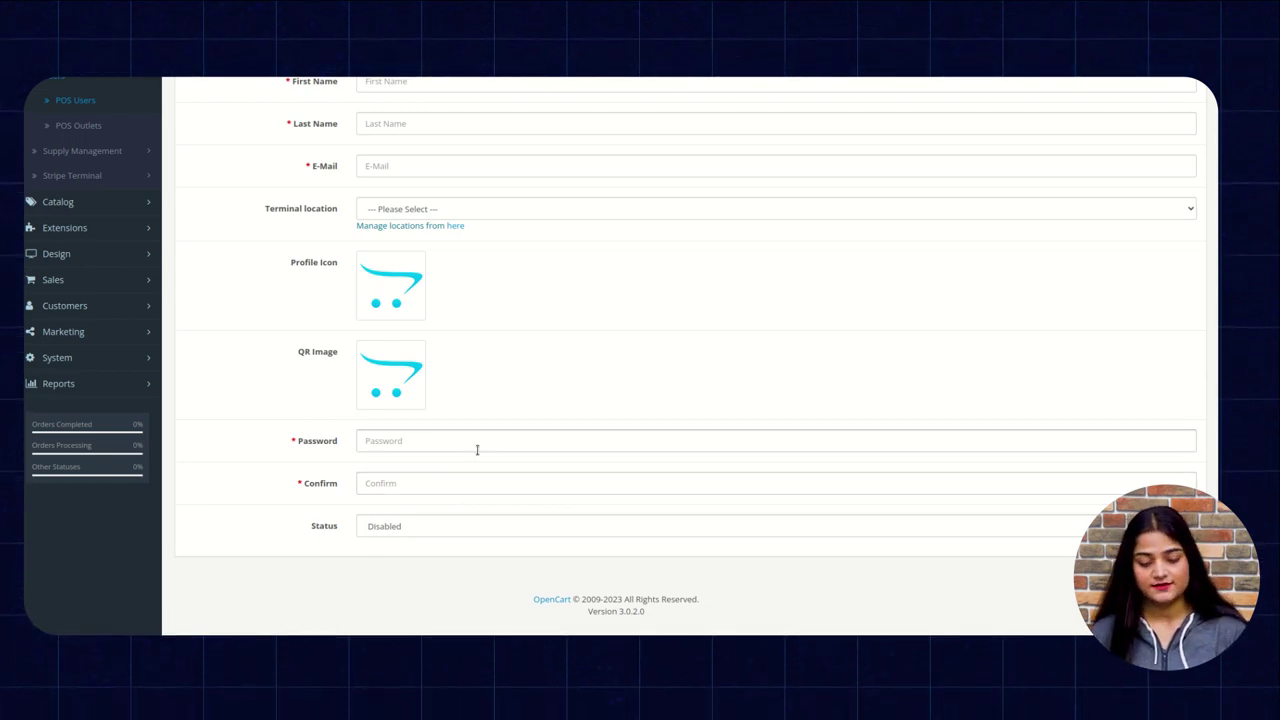
pyautogui.scroll(3, 585, 387)
pyautogui.scroll(-1, 585, 387)
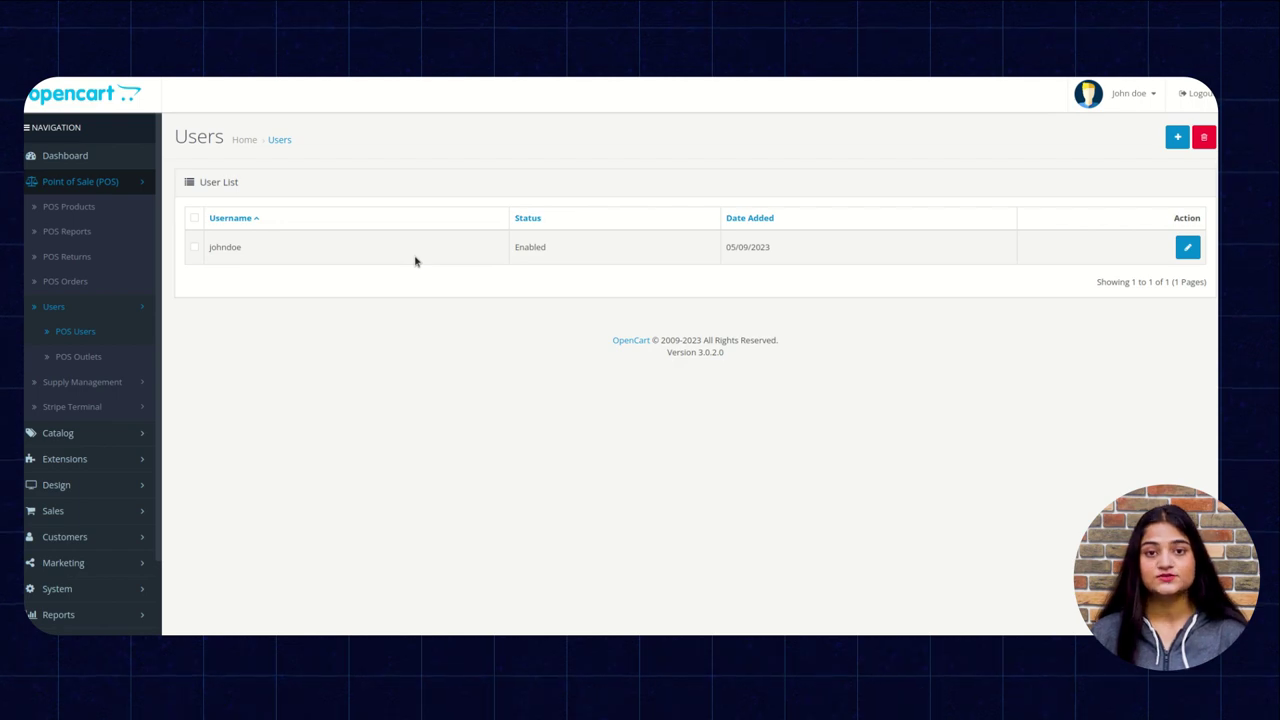
# Open the existing POS user's record and review its outlet, terminal location, images and status
pyautogui.click(1188, 248)
pyautogui.scroll(-3, 1052, 480)
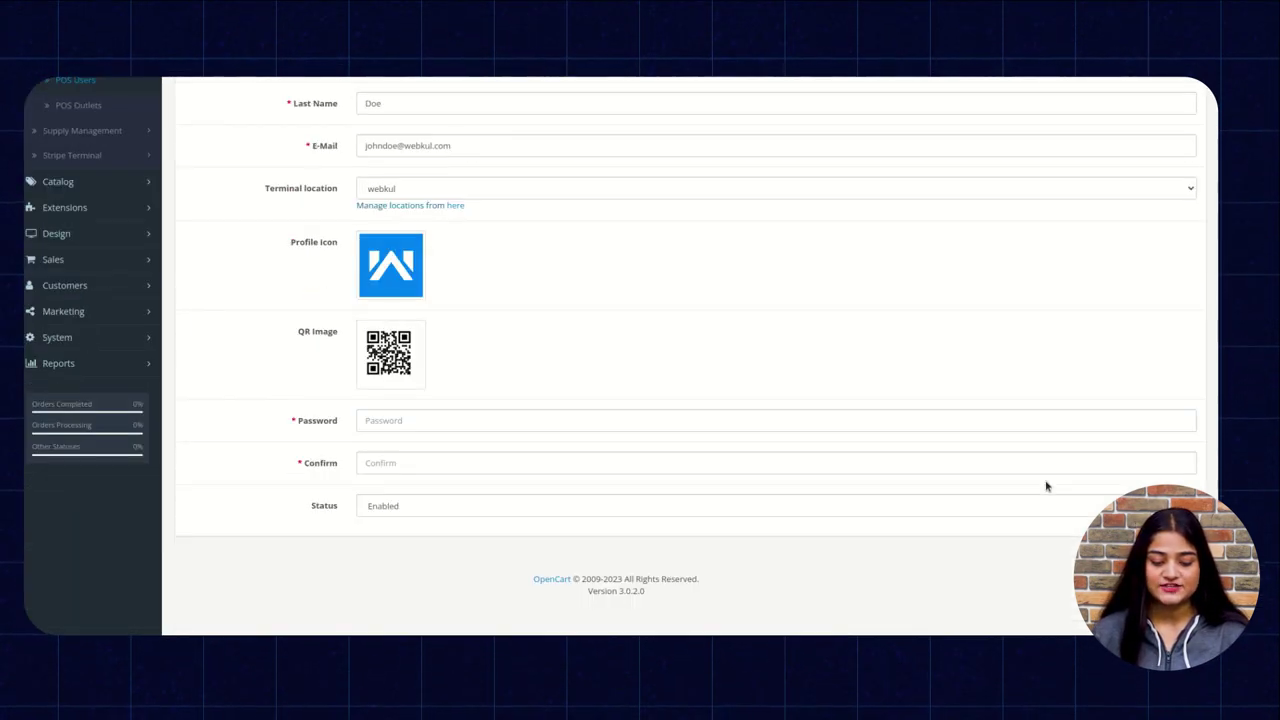
pyautogui.scroll(3, 1047, 486)
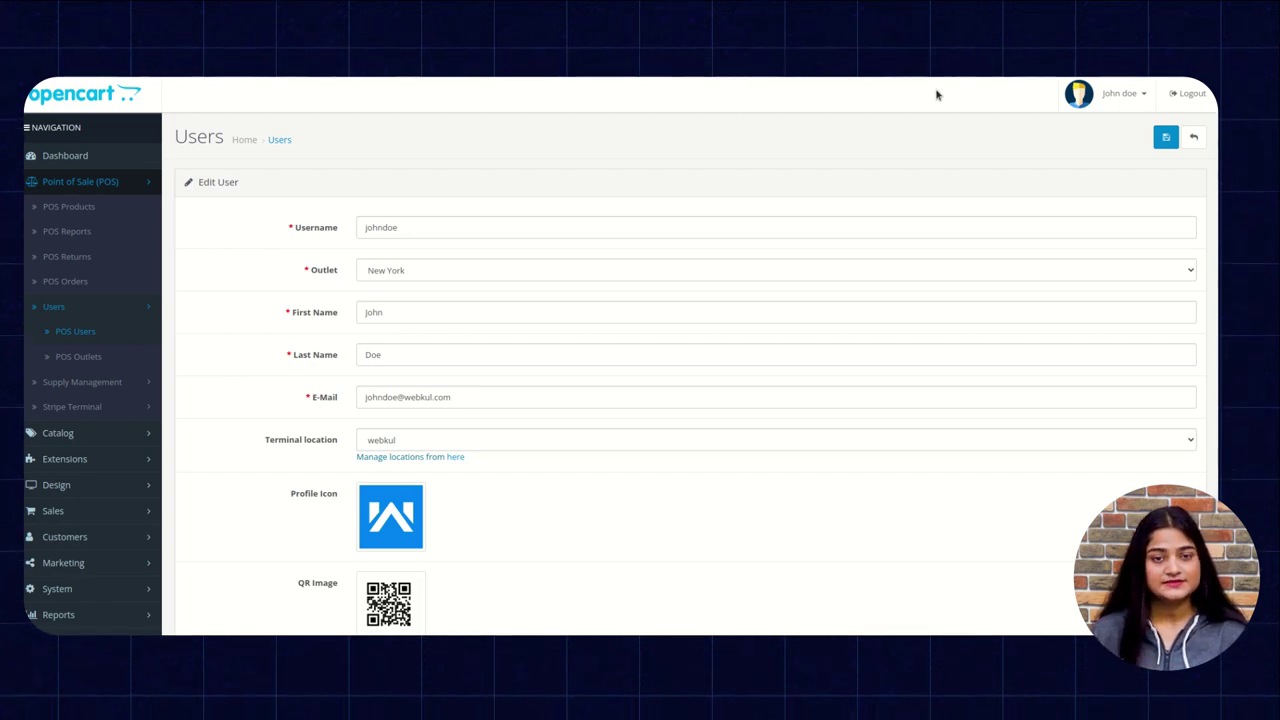
# Switch from the admin panel to the POS front end, sign in and open the Stripe reader selection
pyautogui.click(1190, 92)
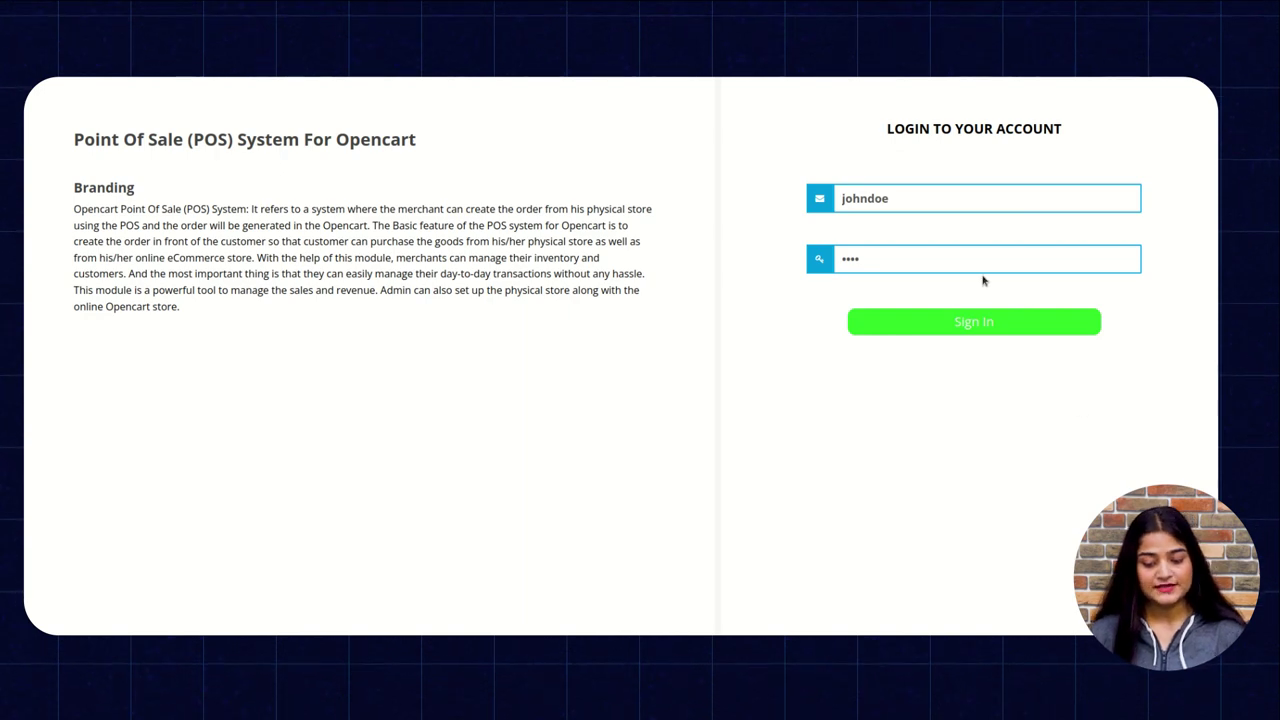
pyautogui.click(953, 331)
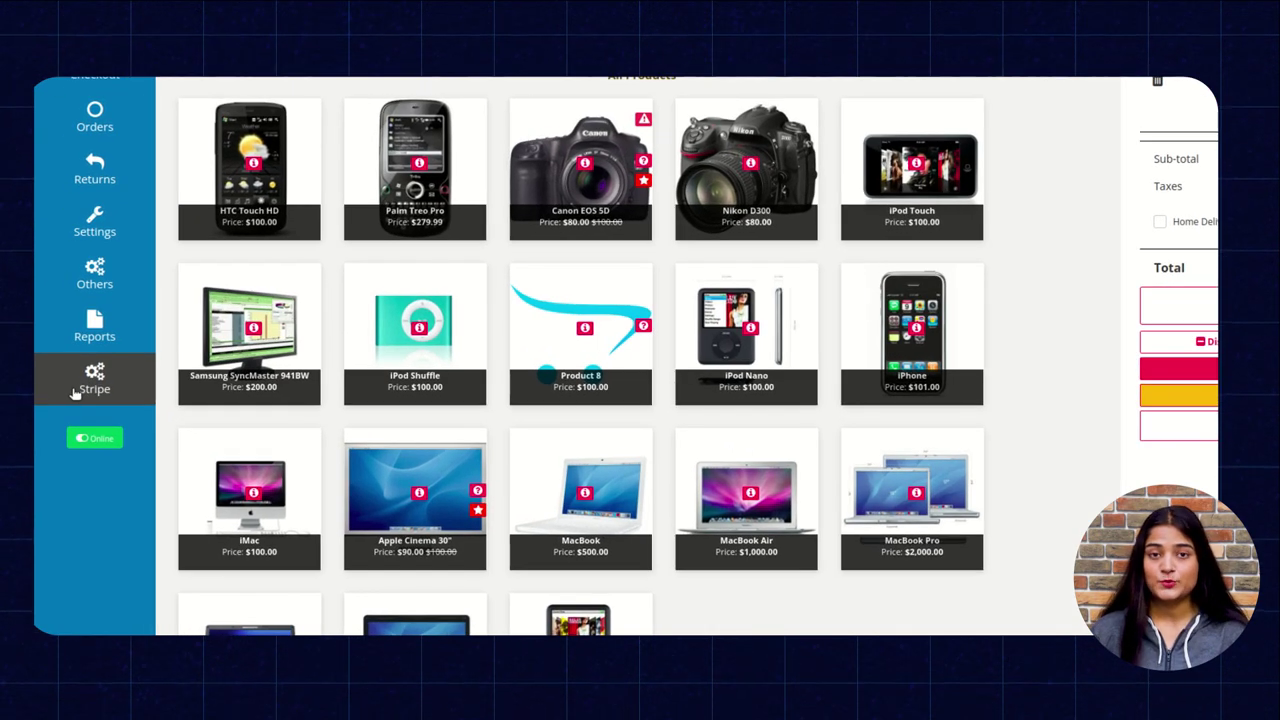
pyautogui.click(76, 389)
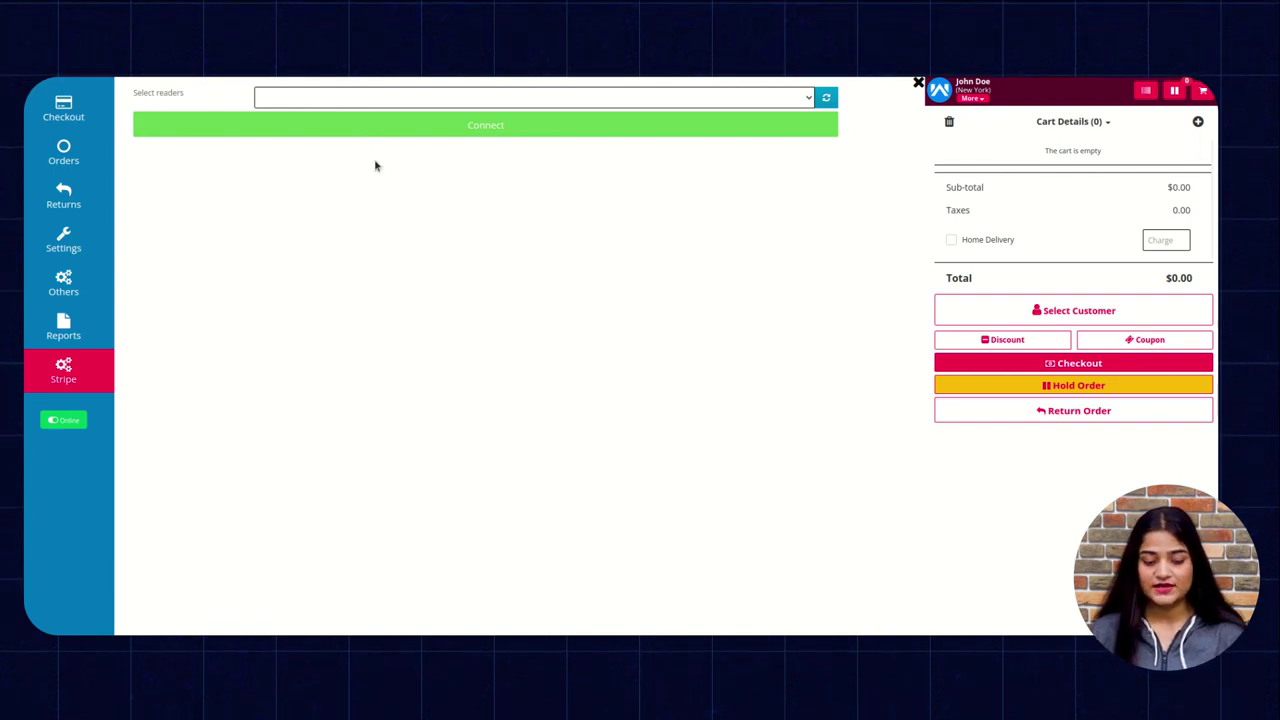
pyautogui.click(327, 101)
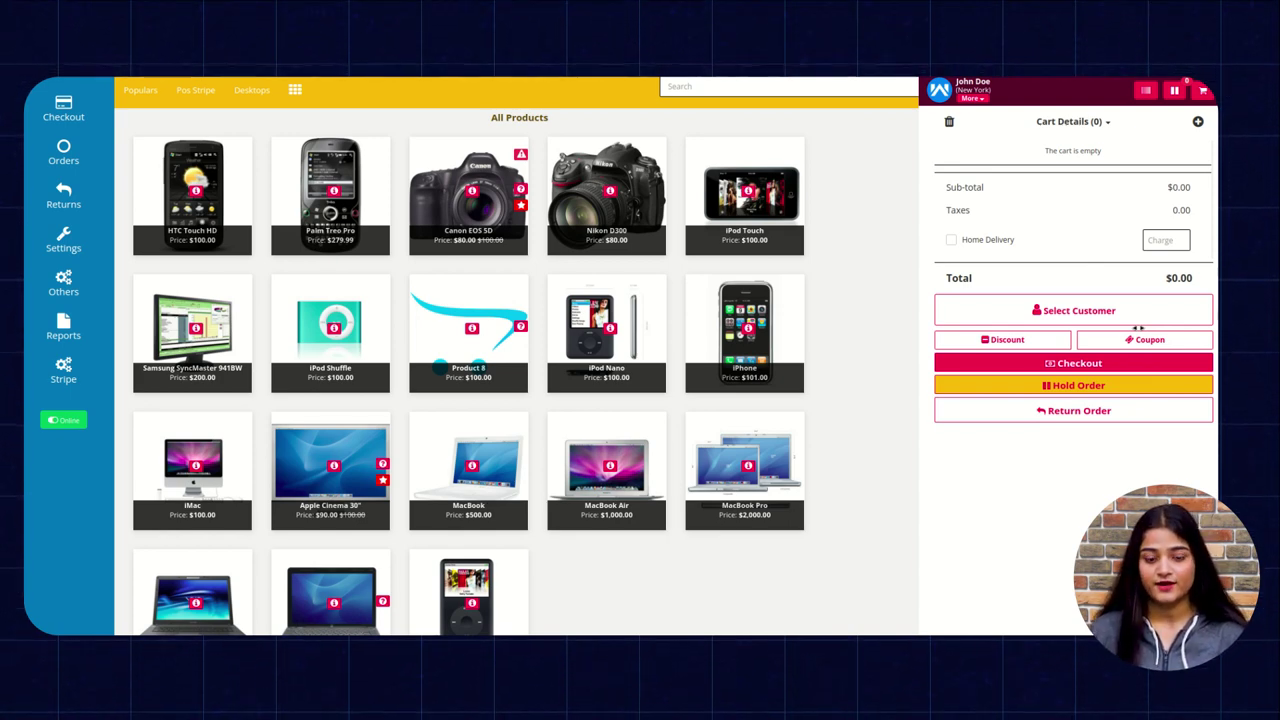
# Add the HTC Touch HD to the cart and check out with Card Payment as the payment method
pyautogui.click(172, 202)
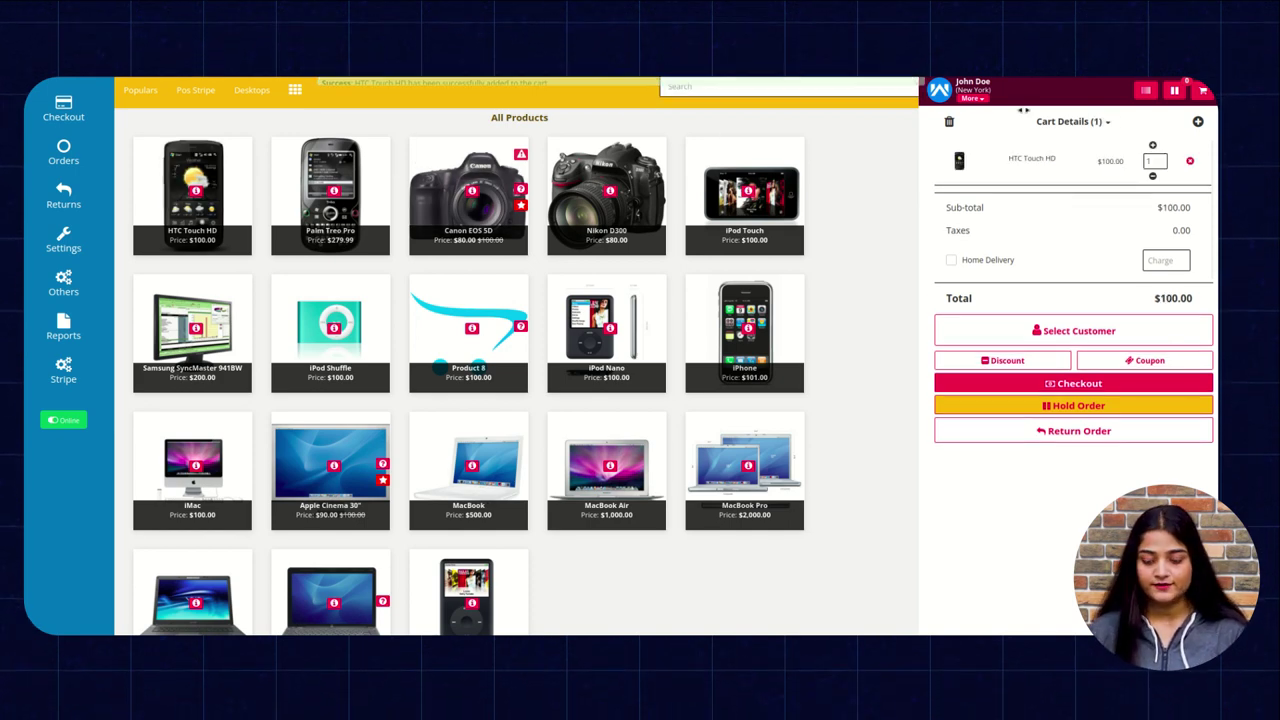
pyautogui.click(1068, 386)
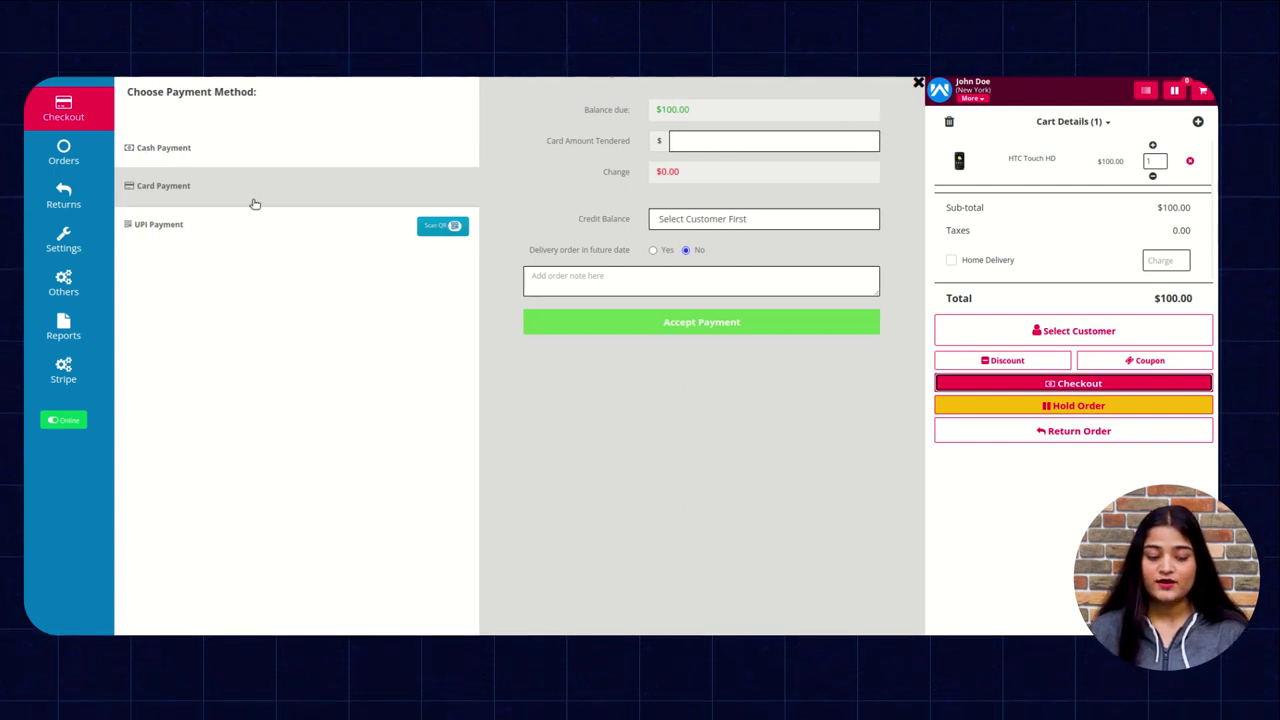
pyautogui.click(151, 200)
pyautogui.click(151, 202)
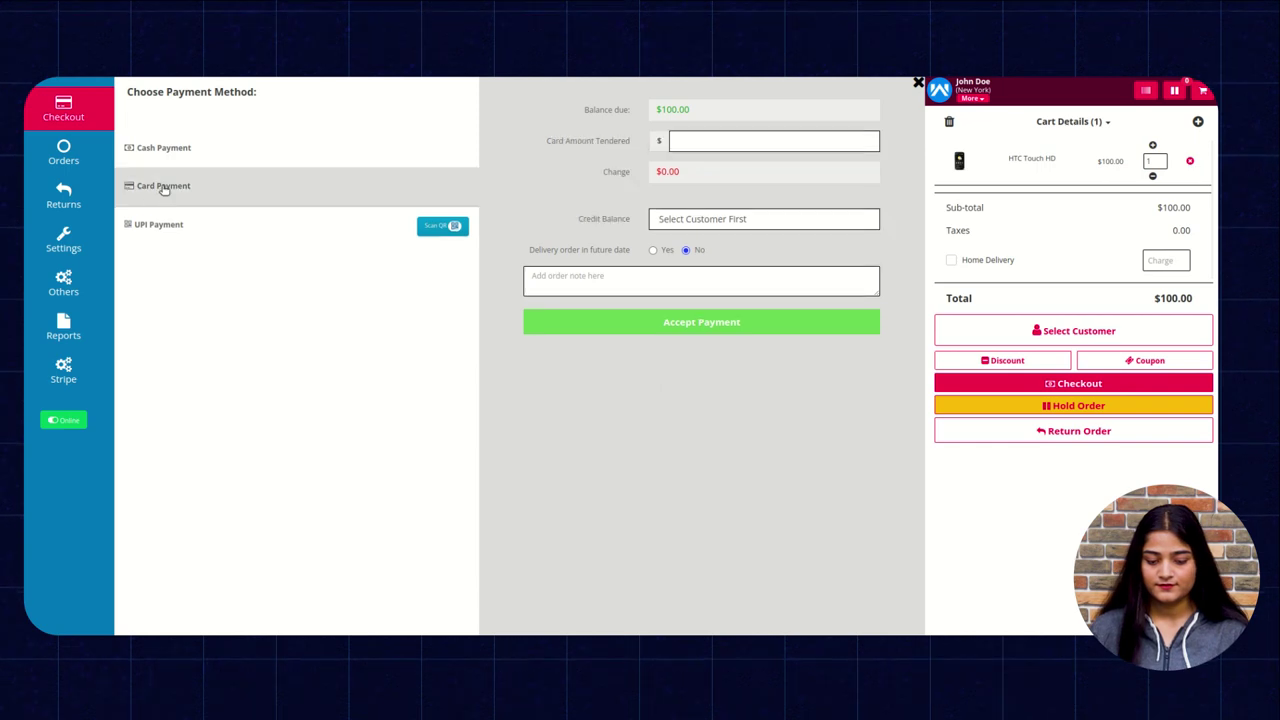
# Accept a card payment of $100 for the order and open the print preview of its invoice
pyautogui.click(680, 140)
pyautogui.write('100')
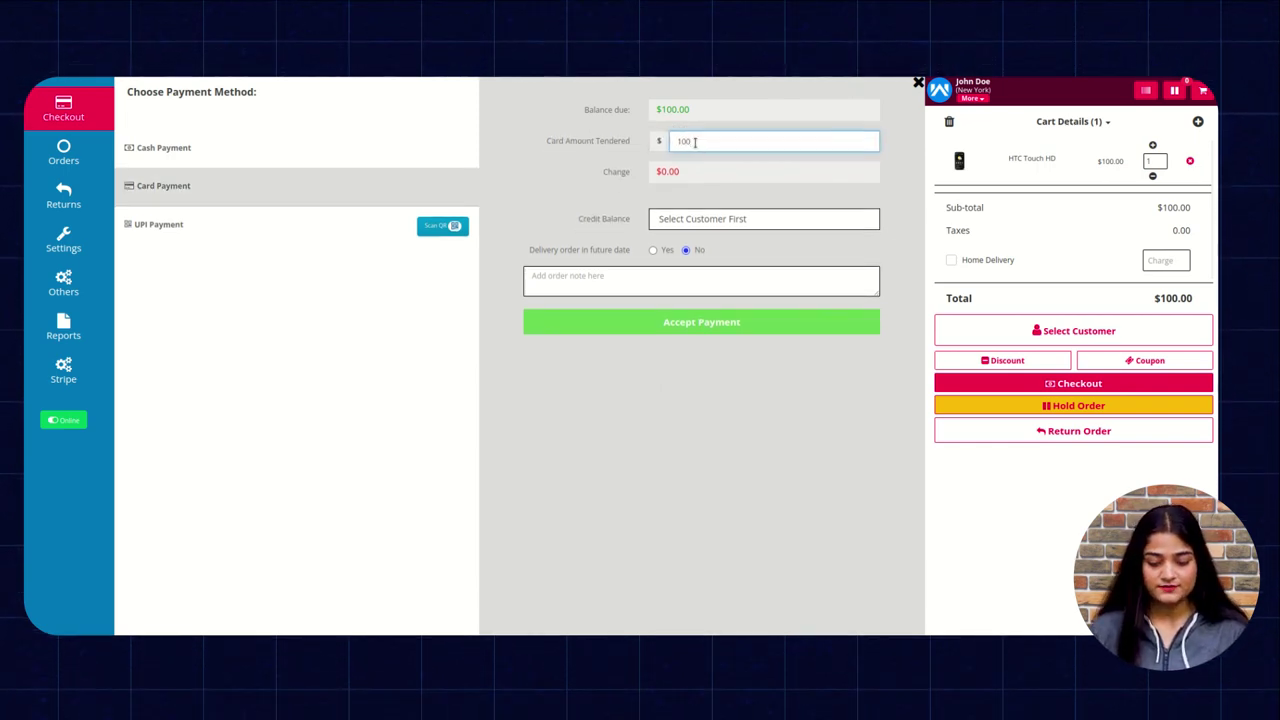
pyautogui.click(660, 322)
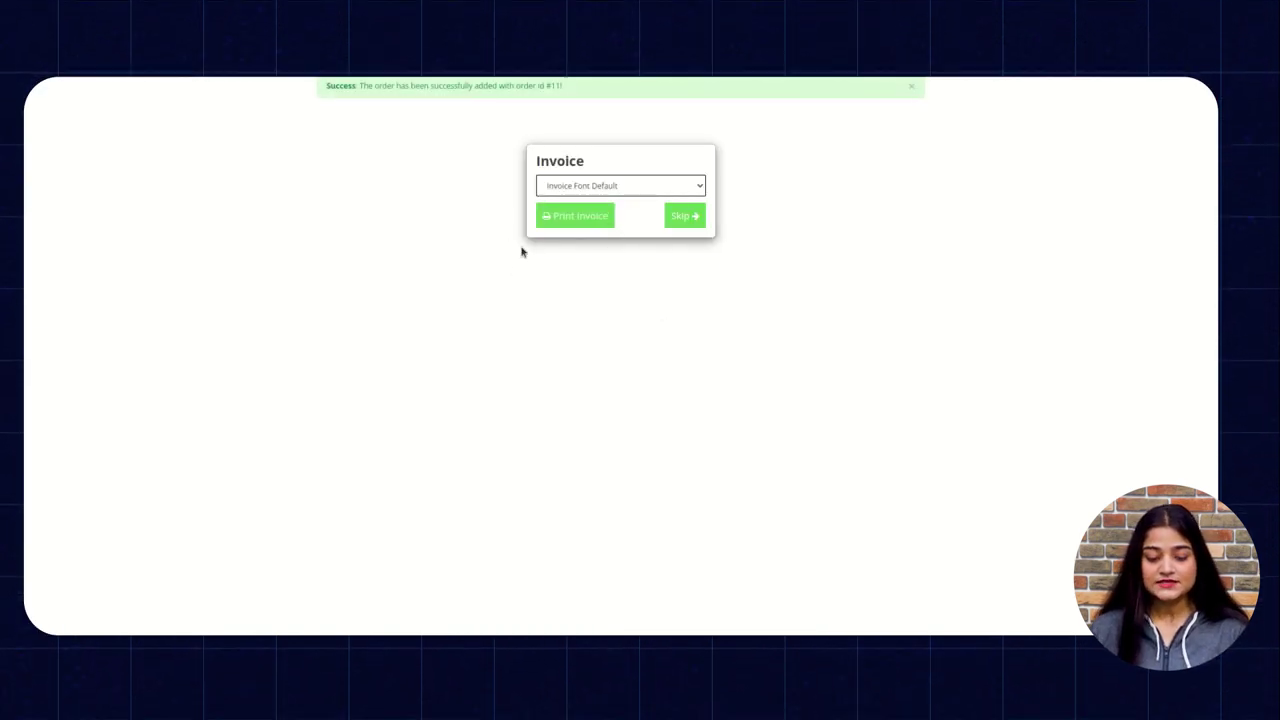
pyautogui.click(589, 218)
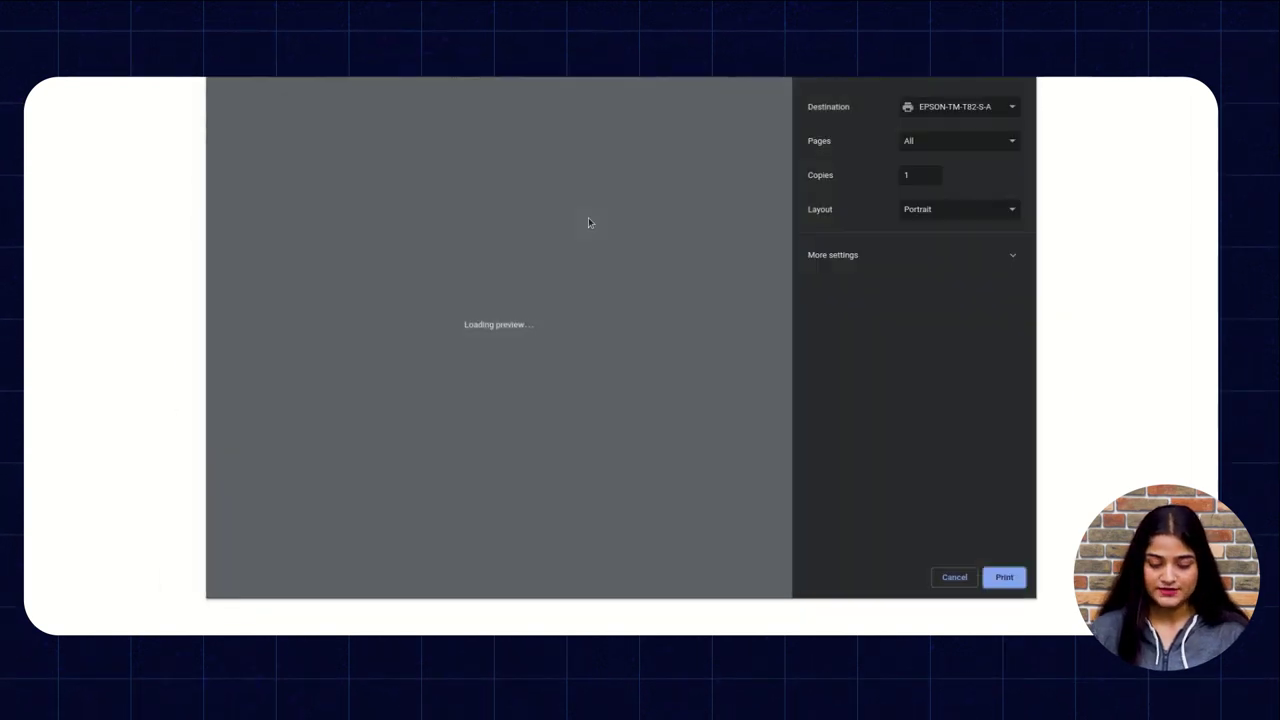